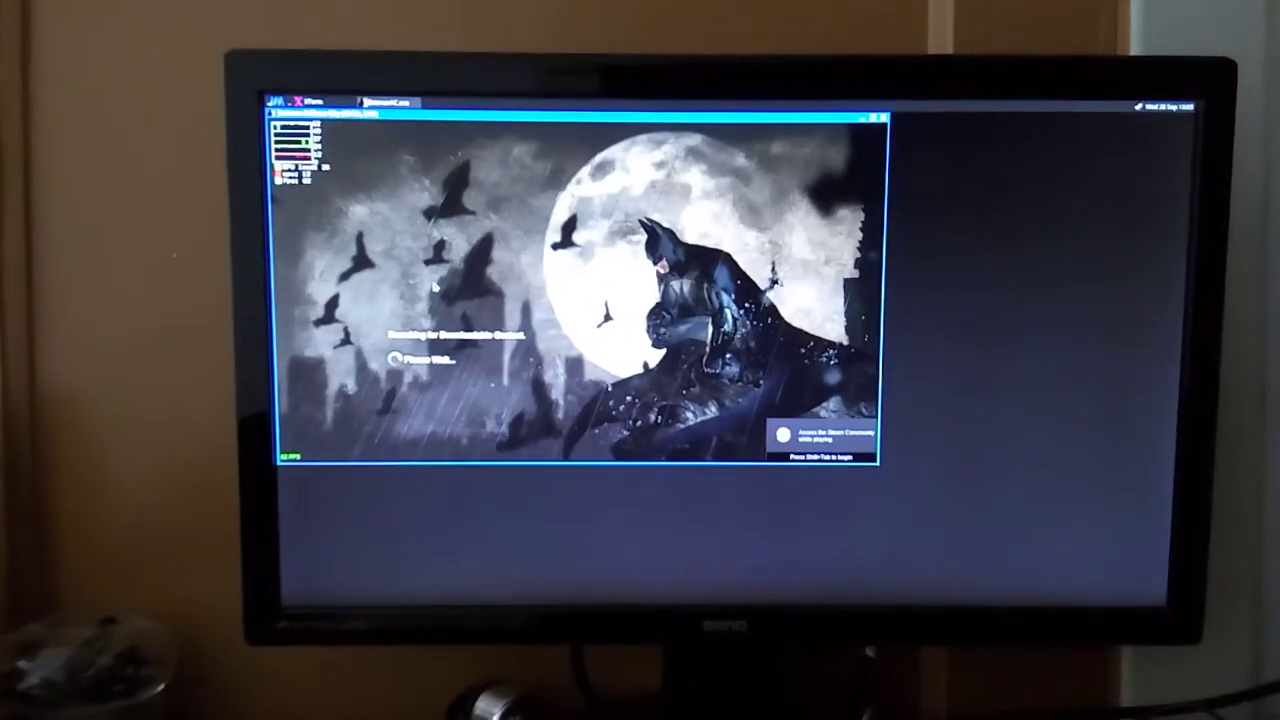
# Step: Dismiss the title prompt, load the first save slot, and reach Options > Game Options > Benchmark
pyautogui.press('Return')
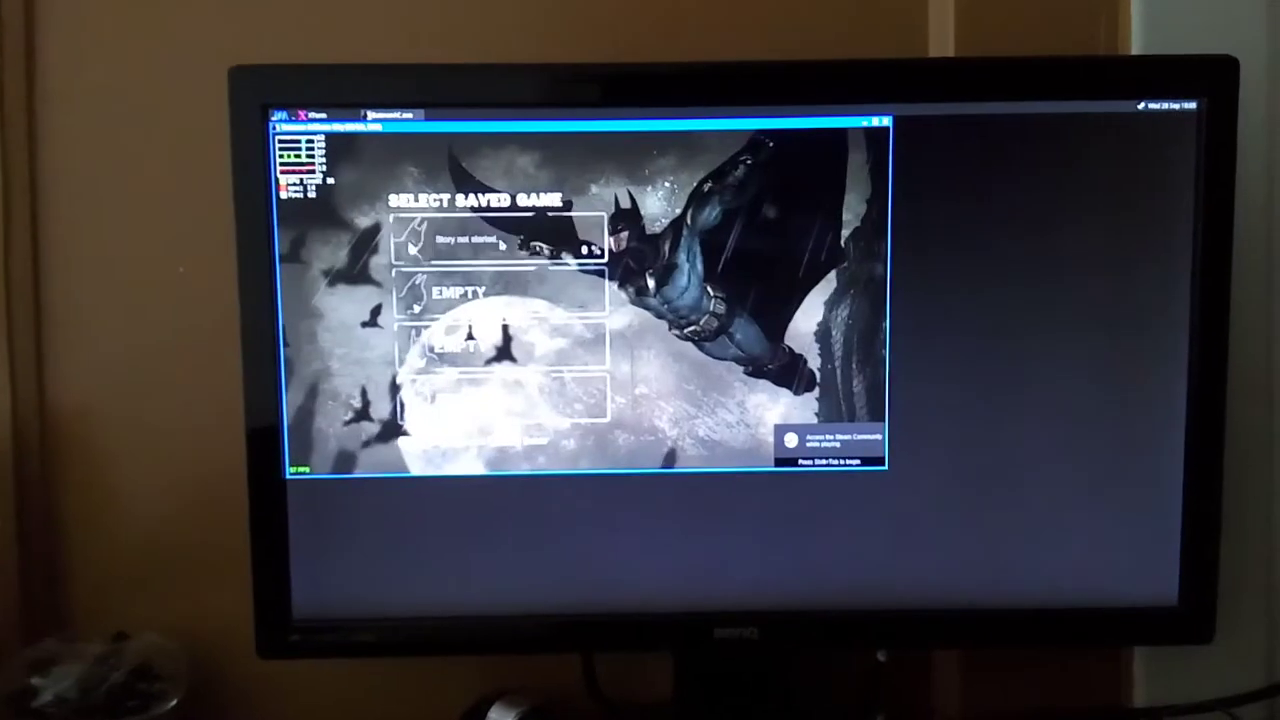
pyautogui.click(503, 243)
pyautogui.click(520, 340)
pyautogui.click(470, 355)
pyautogui.click(520, 390)
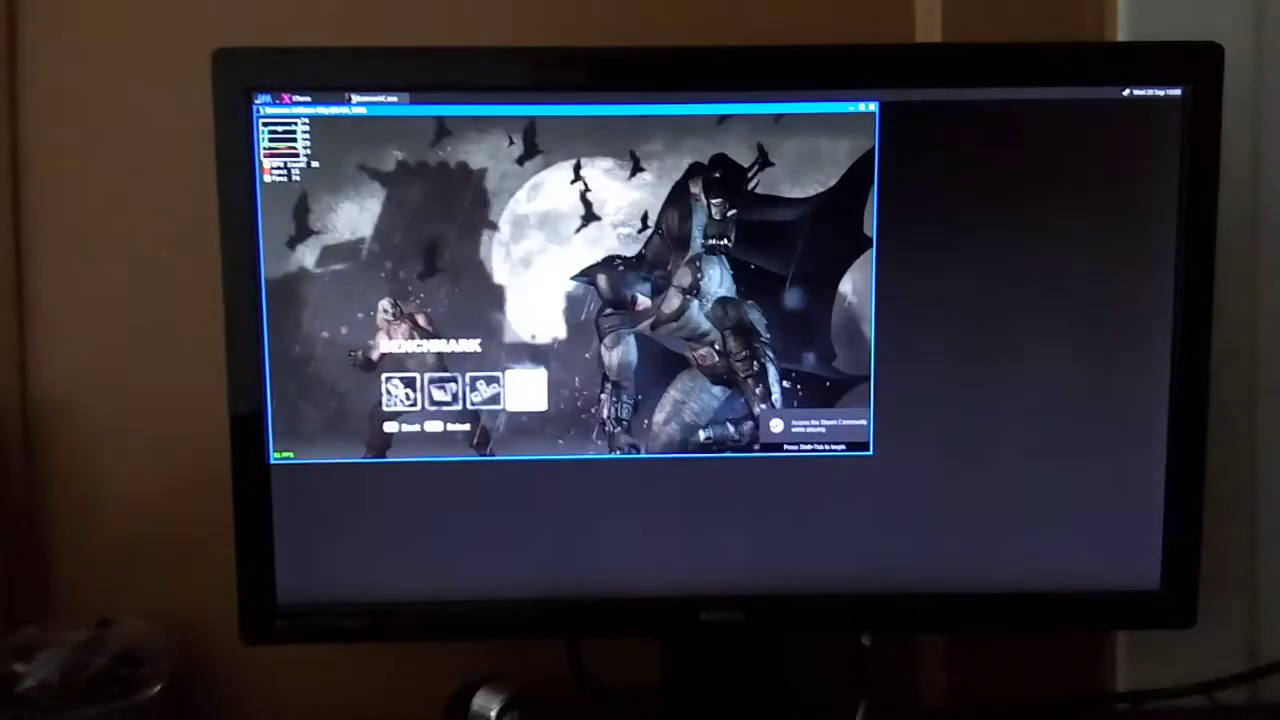